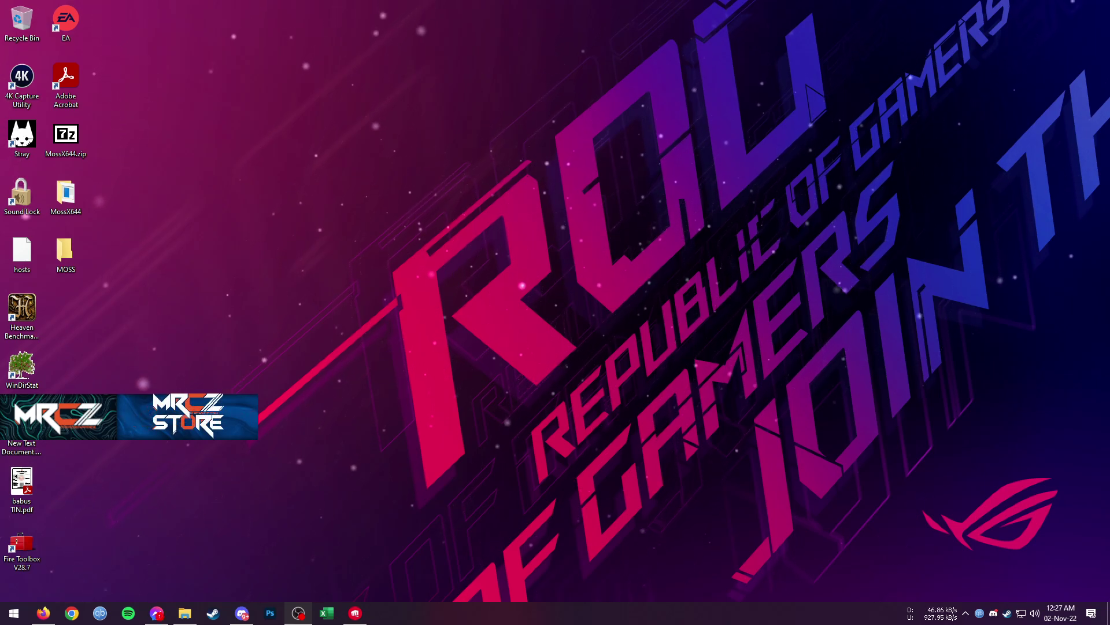
Check that MossX644(1).zip (1.3 MB) finished downloading from nohope.eu, then minimize Firefox
left_click(44, 613)
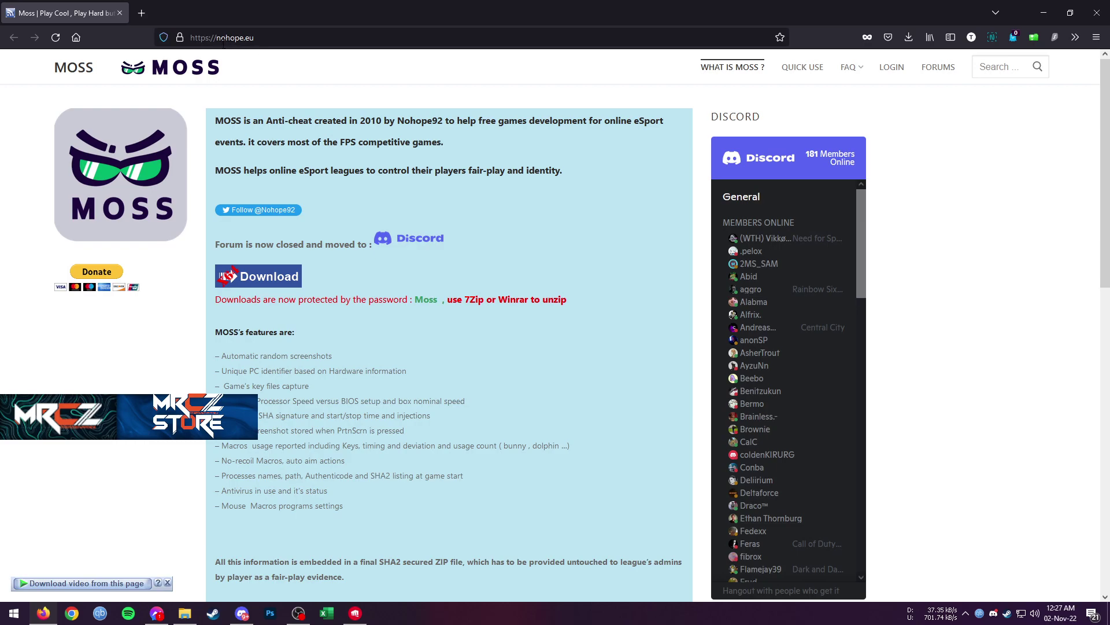
left_click_drag(254, 38, 237, 40)
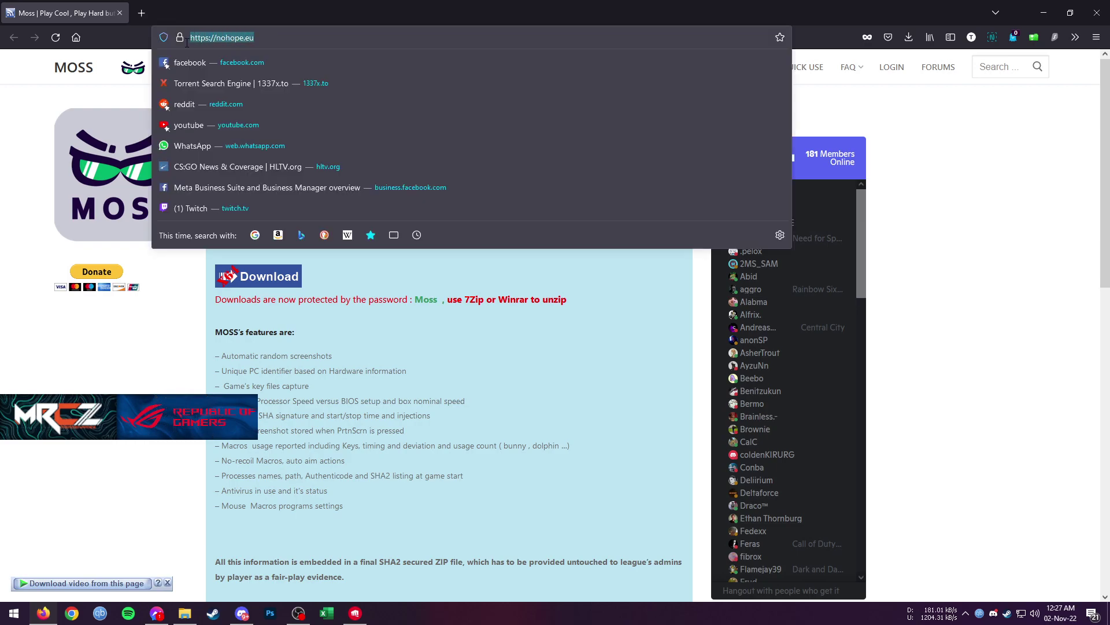
left_click(154, 370)
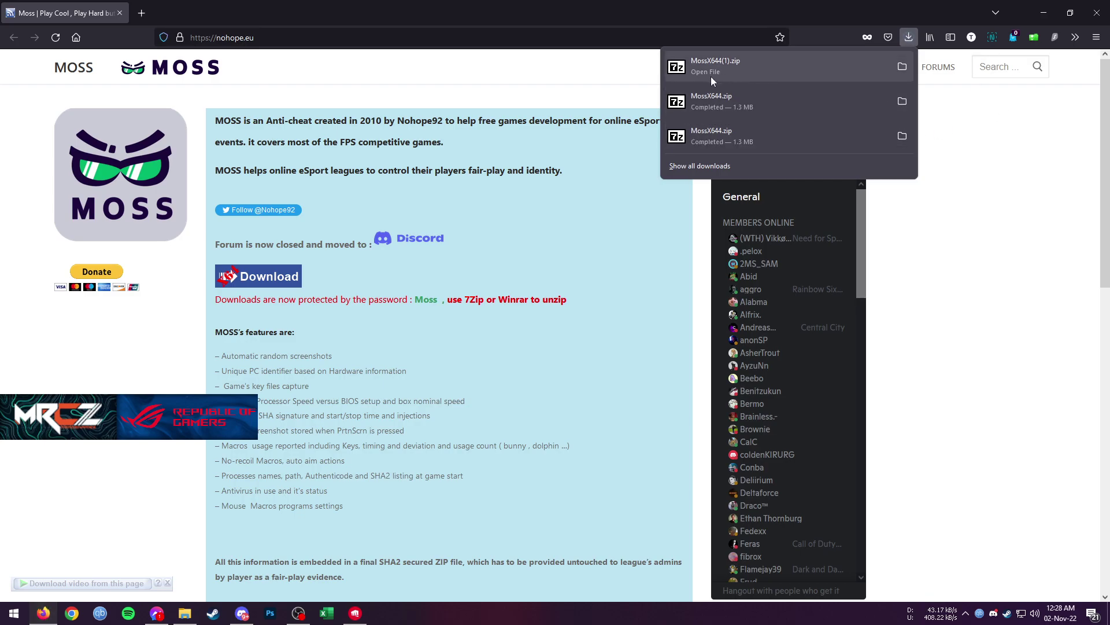
left_click(1048, 7)
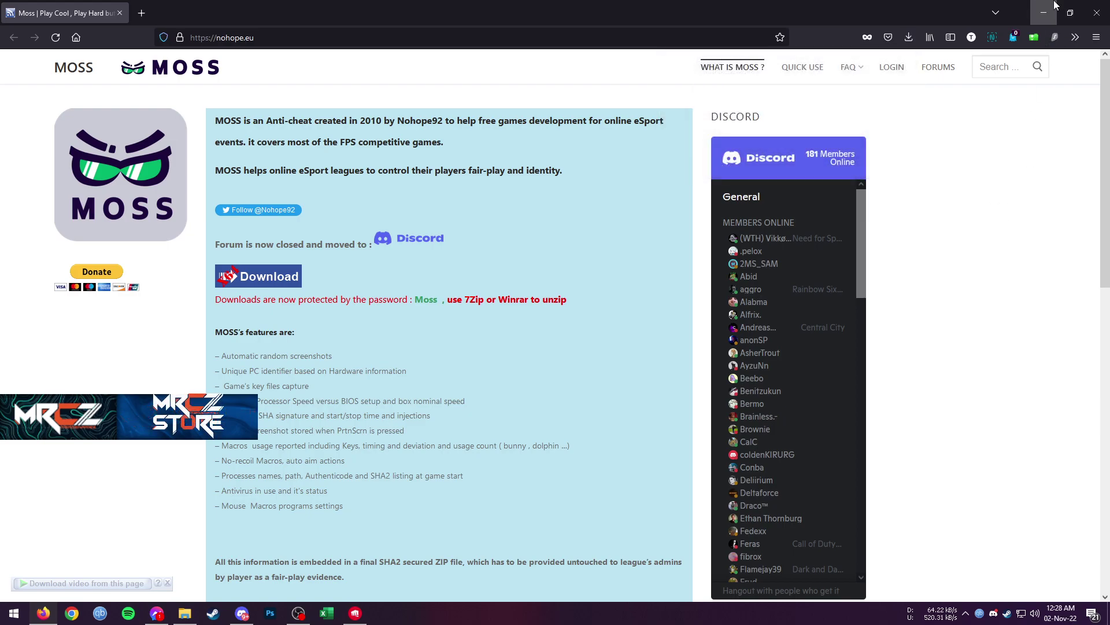
left_click(1052, 7)
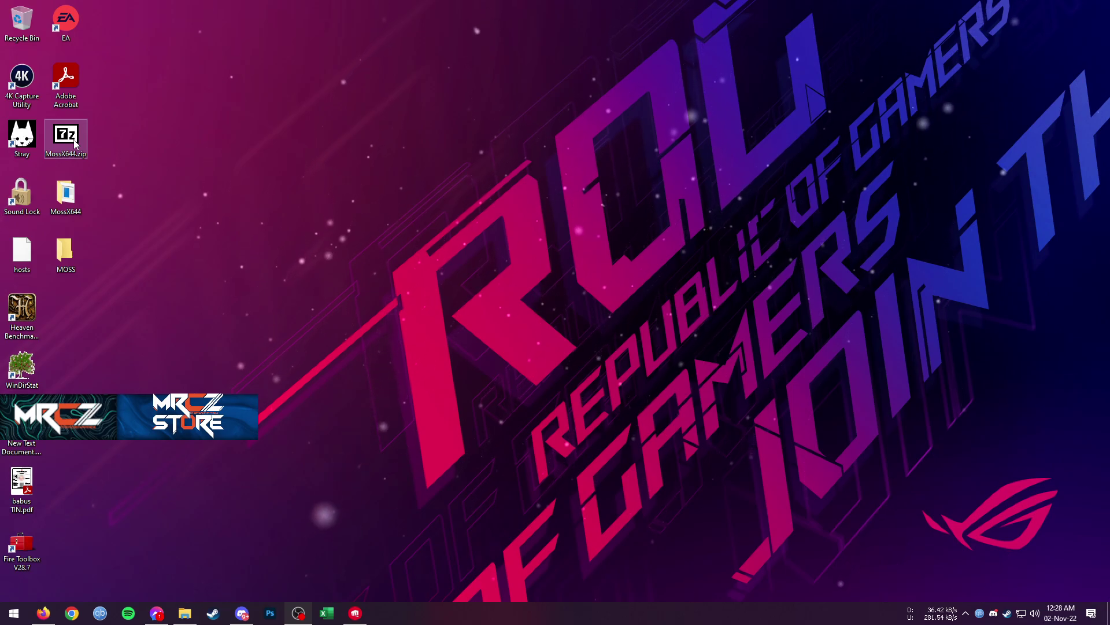
Extract MossX644.zip into the MossX644 folder, overwriting MossX64.exe and entering the archive password
right_click(74, 140)
mouse_move(87, 210)
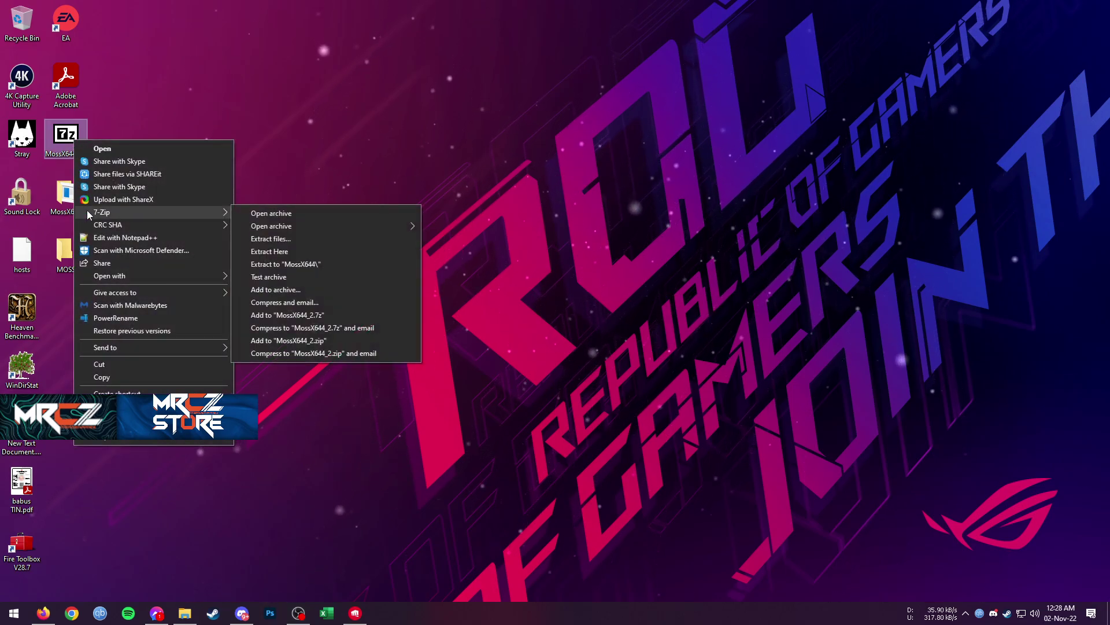
left_click(309, 264)
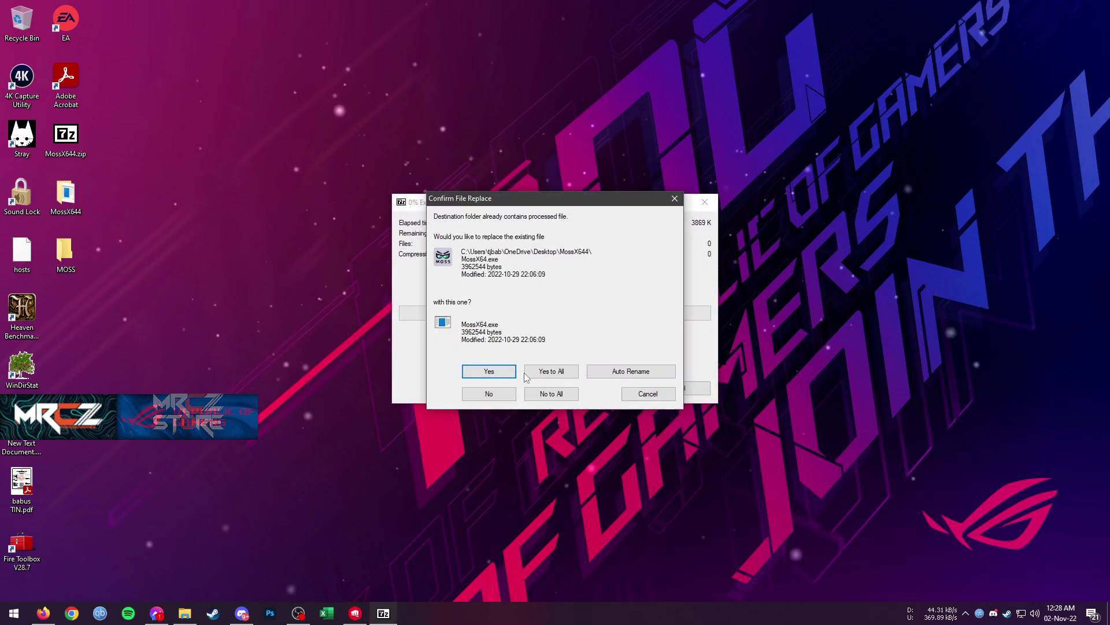
left_click(489, 370)
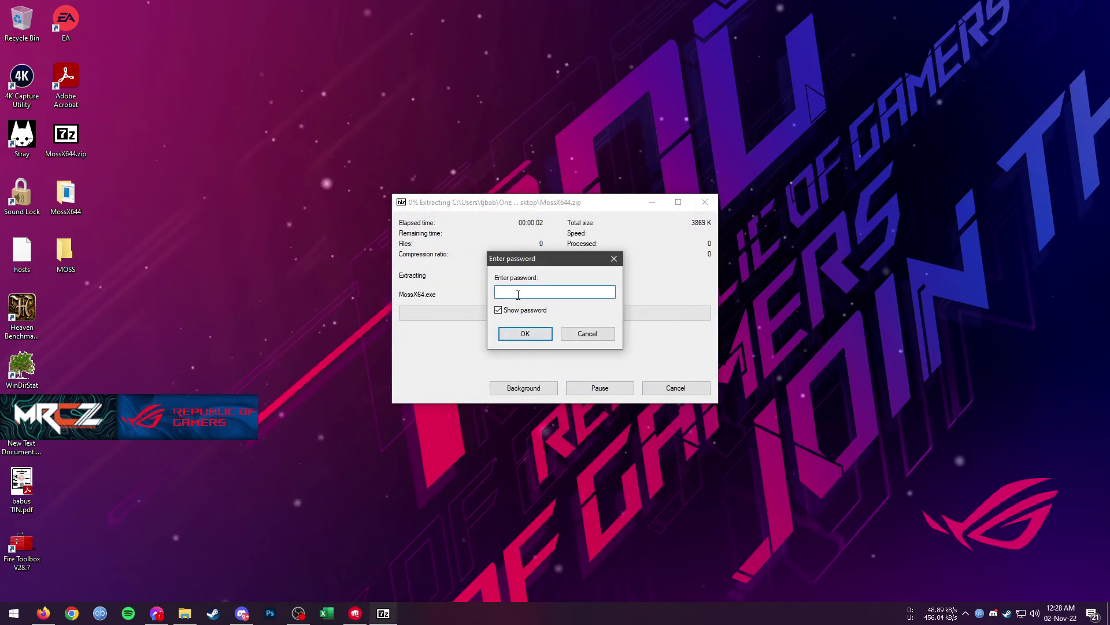
type("M")
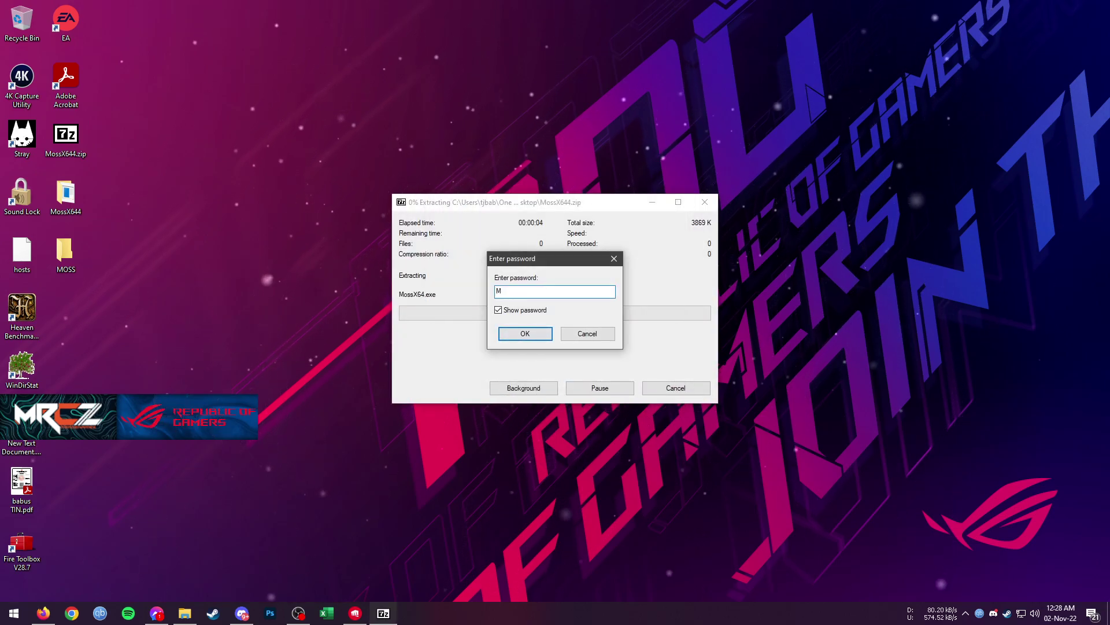
type("oss")
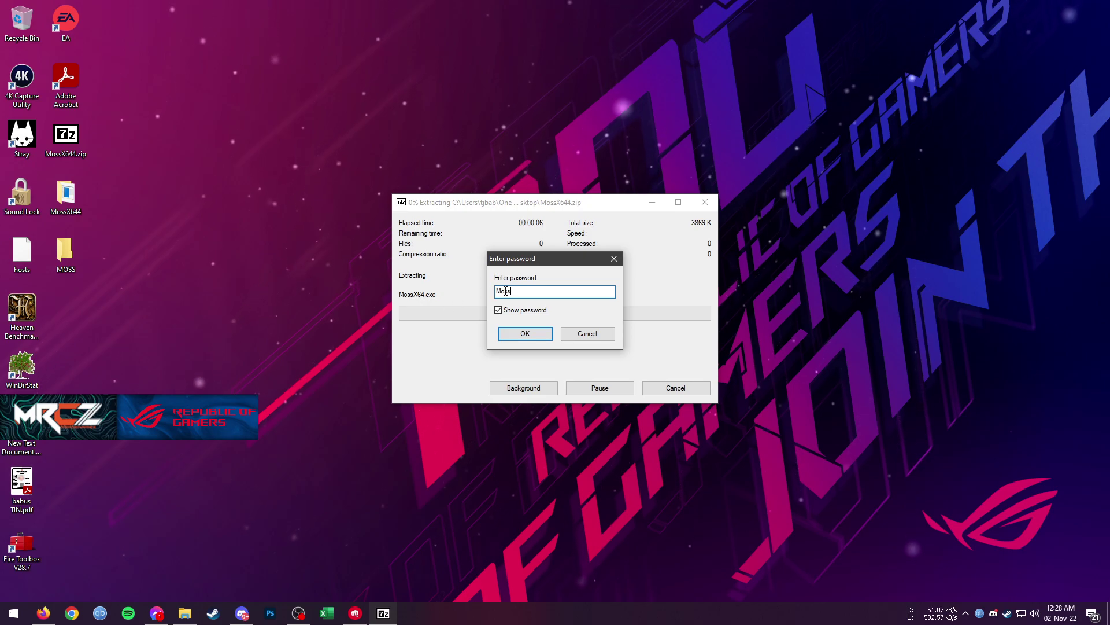
left_click(525, 334)
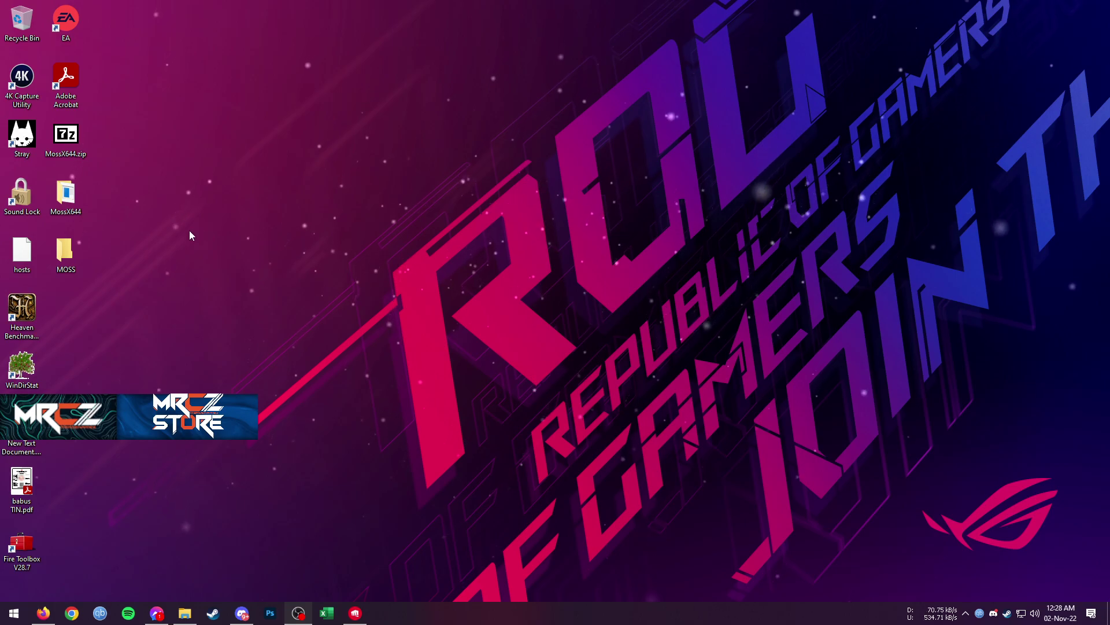
Open the desktop MossX644 folder and launch MossX64.exe
double_click(83, 206)
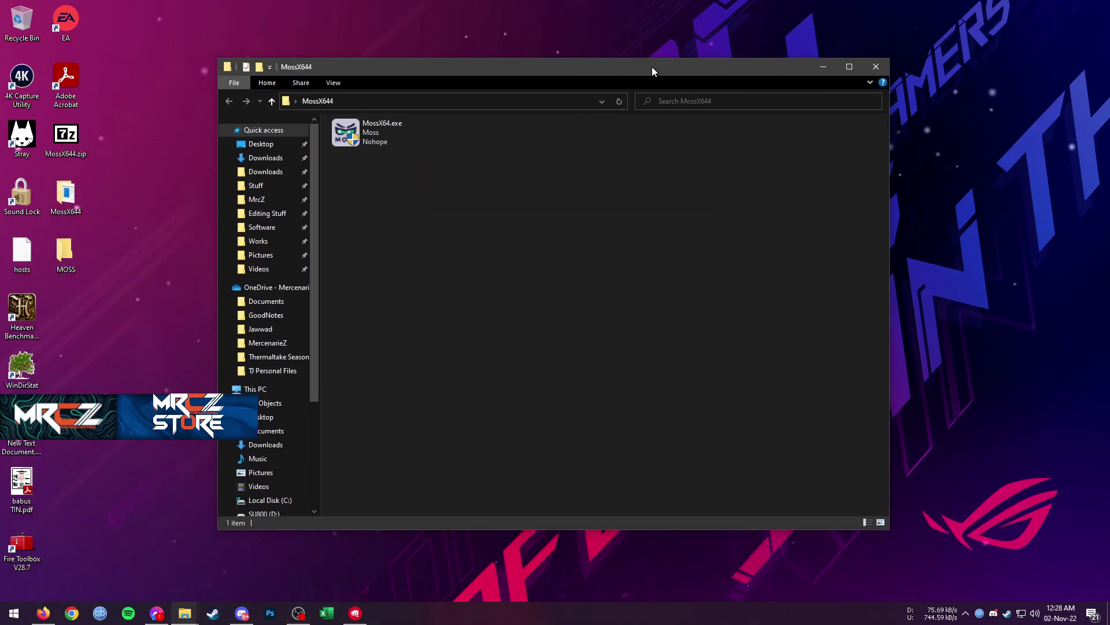
left_click(374, 135)
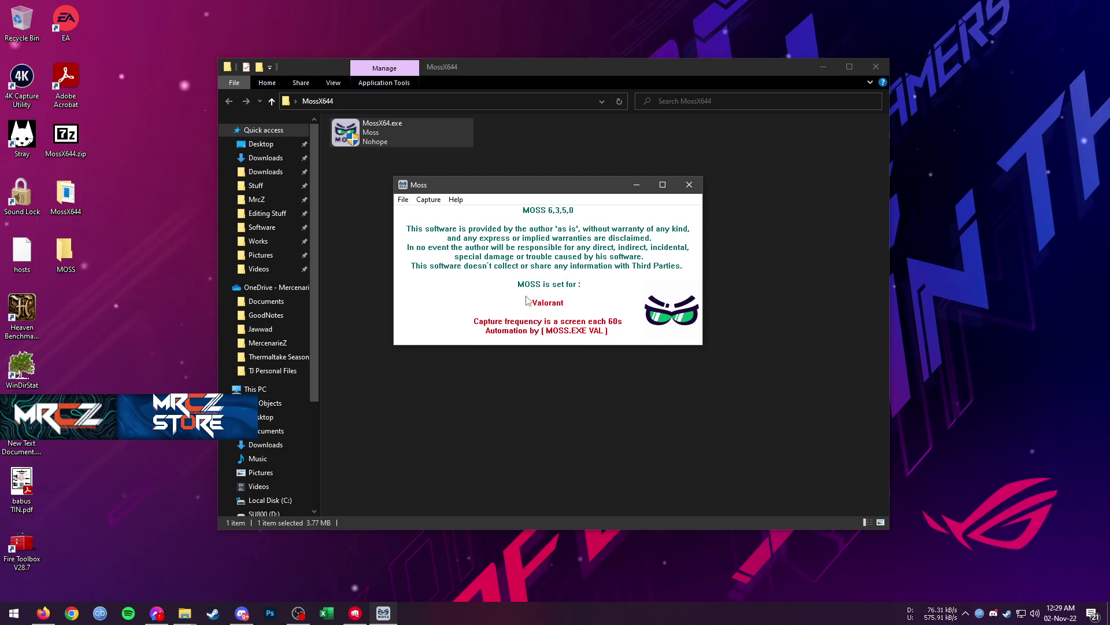
In File > Parameters, select Valorant as the monitored game, keeping one screenshot every 60 s
left_click(403, 200)
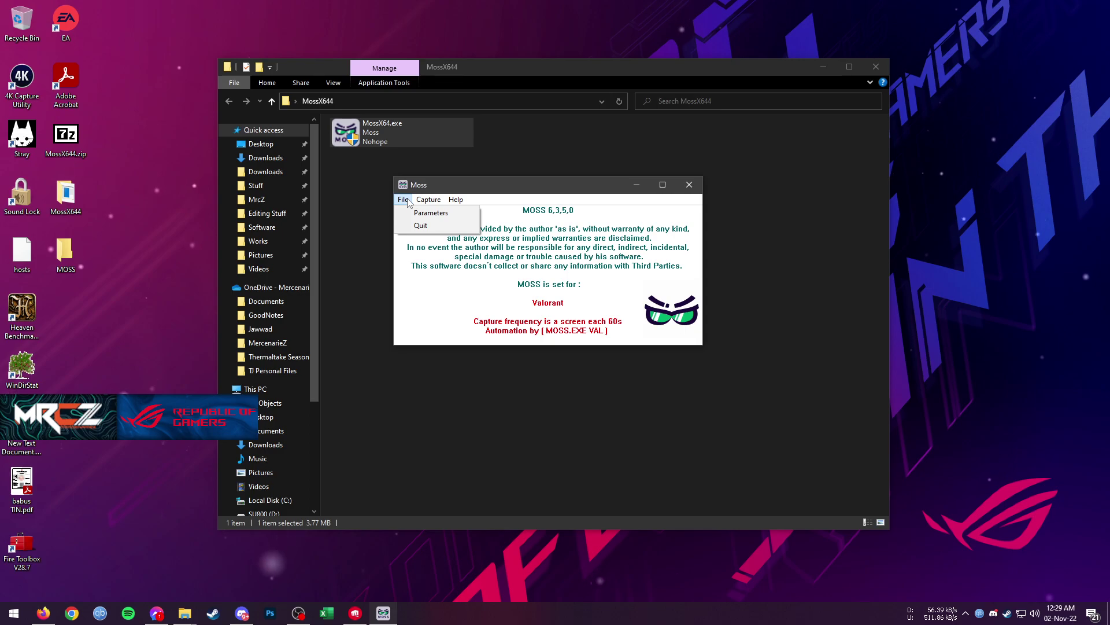
left_click(429, 213)
left_click_drag(516, 221, 432, 117)
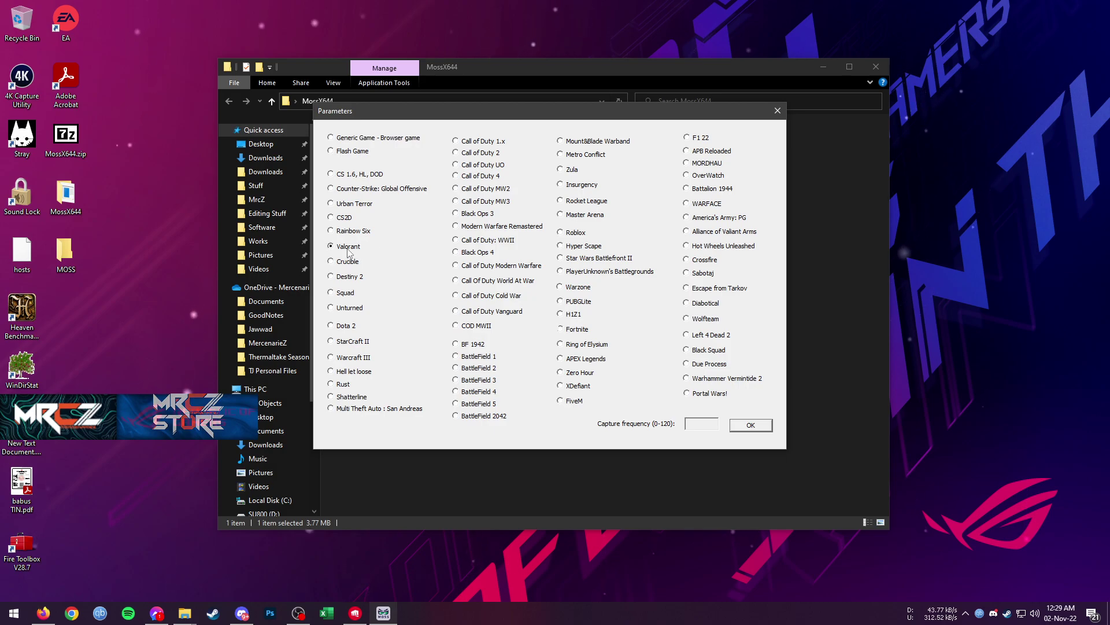
left_click(750, 425)
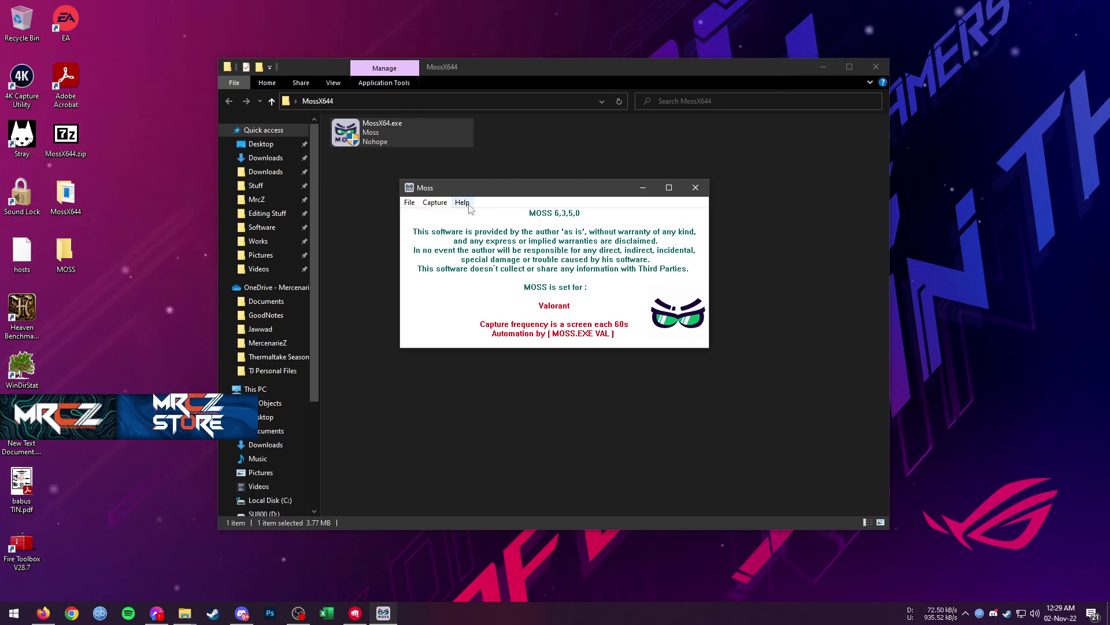
Start the MOSS capture via Capture > Start and restore the running MOSS window
left_click(435, 203)
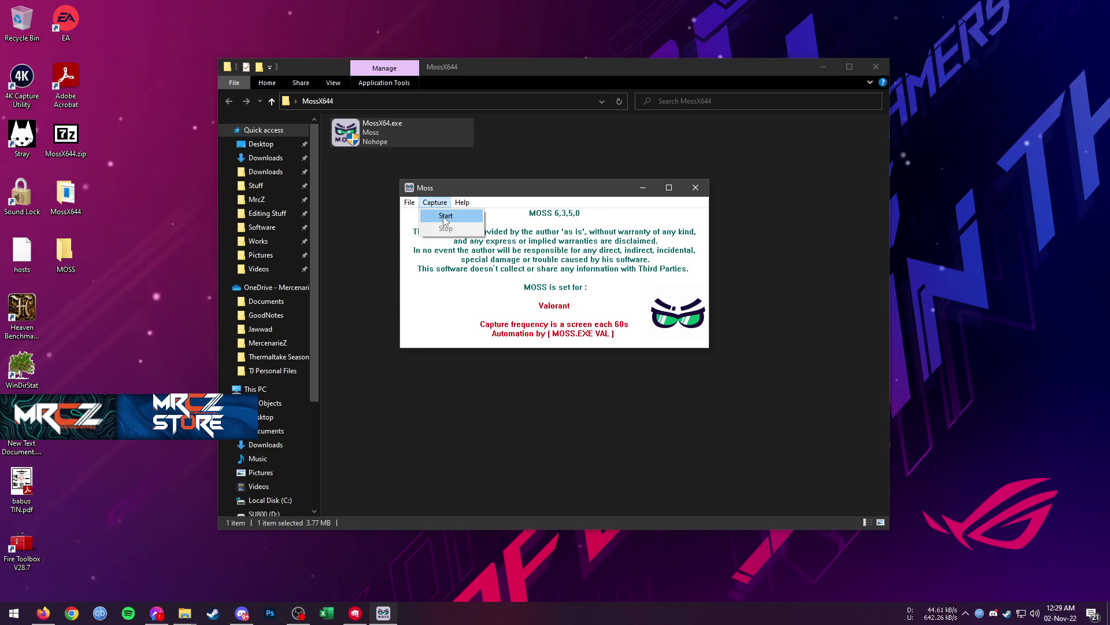
left_click(446, 216)
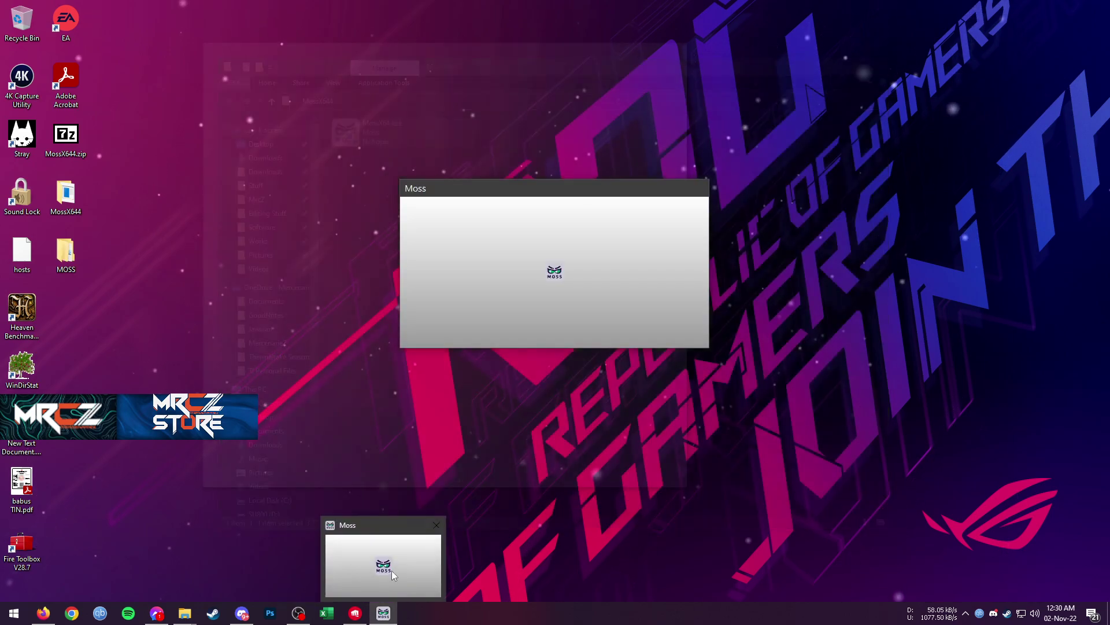
left_click(391, 570)
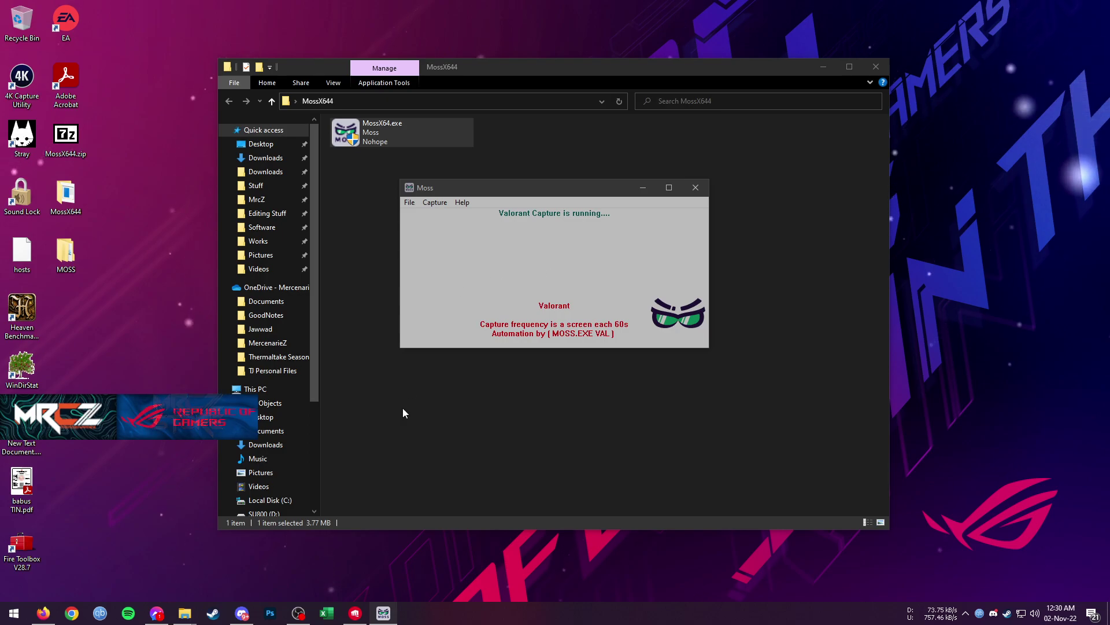
Launch Valorant from the Riot launcher with MOSS minimized, then quit at the VAN -1 error
left_click(355, 613)
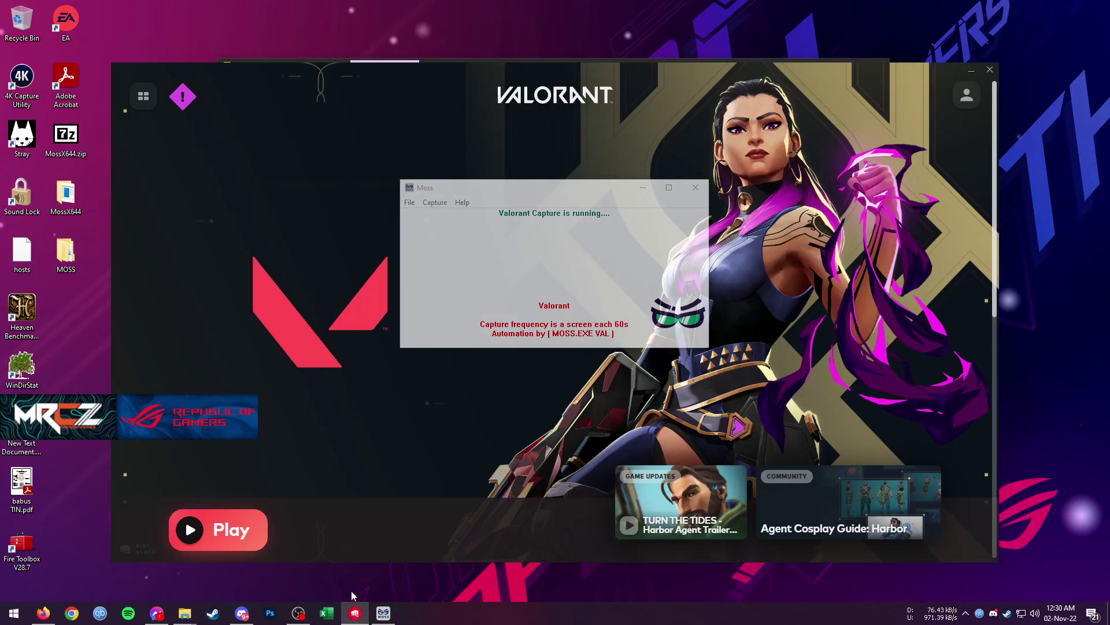
left_click(244, 530)
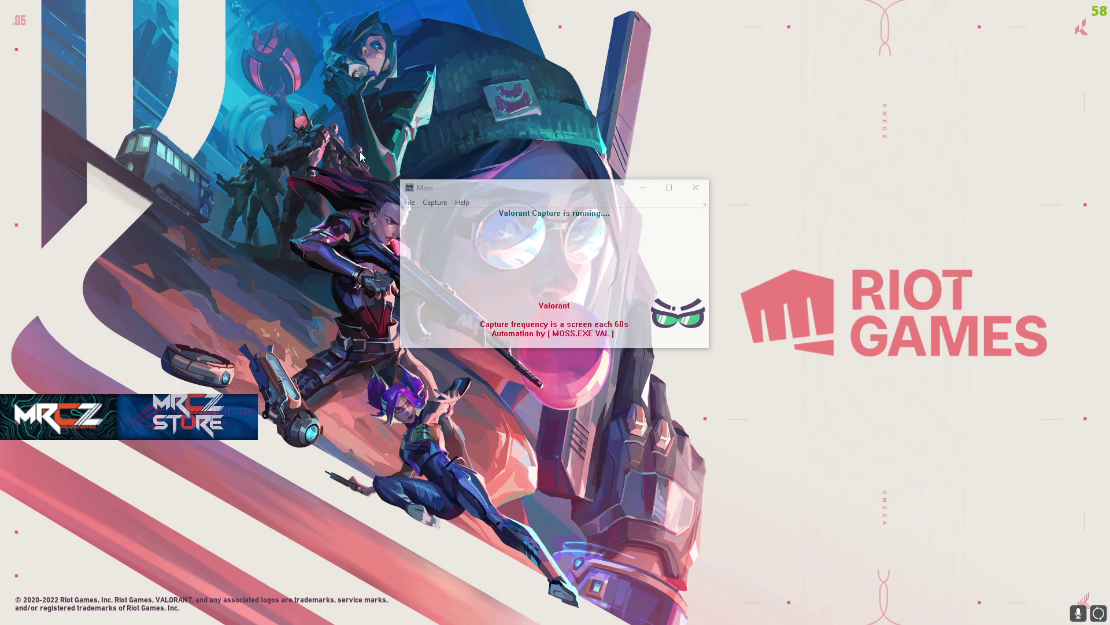
left_click(642, 189)
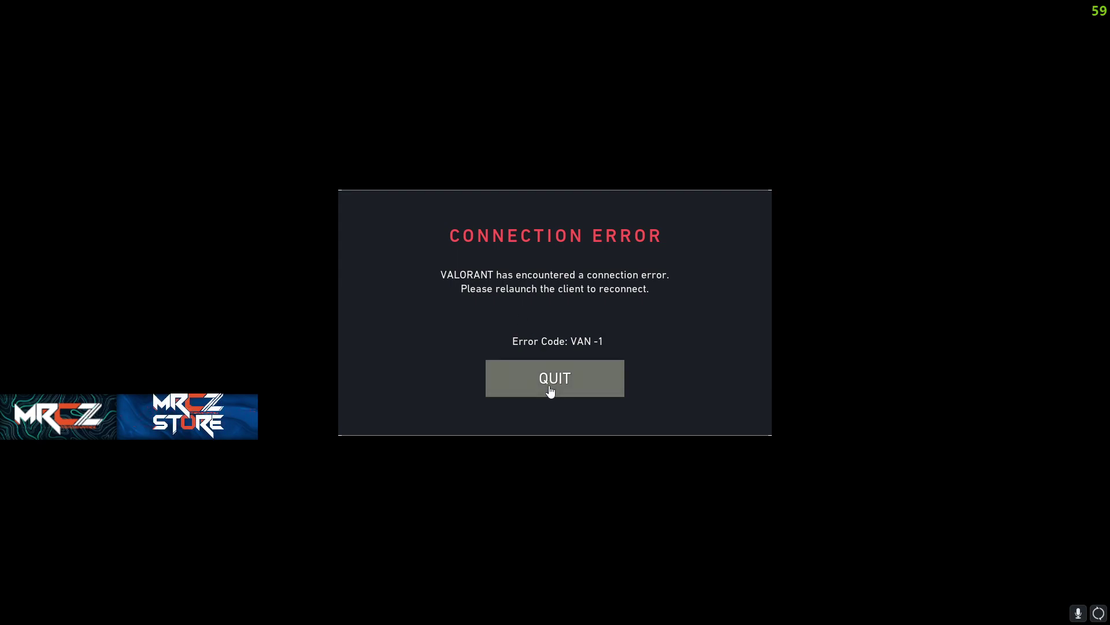
left_click(539, 354)
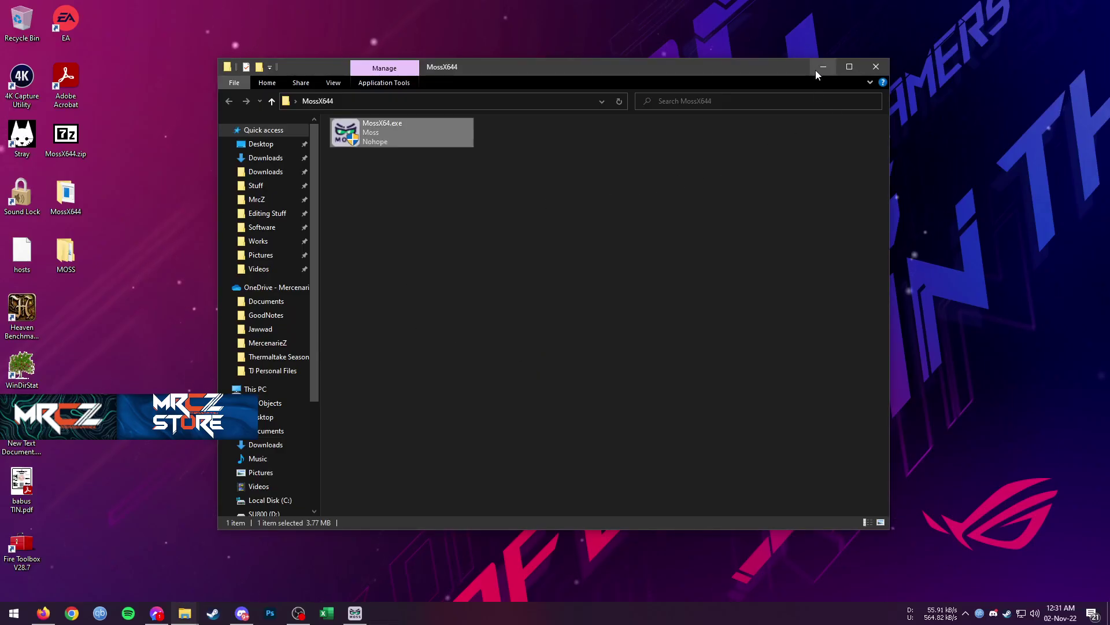
Bring MOSS back from the taskbar and stop the capture via Capture > Stop
left_click(816, 70)
left_click(355, 613)
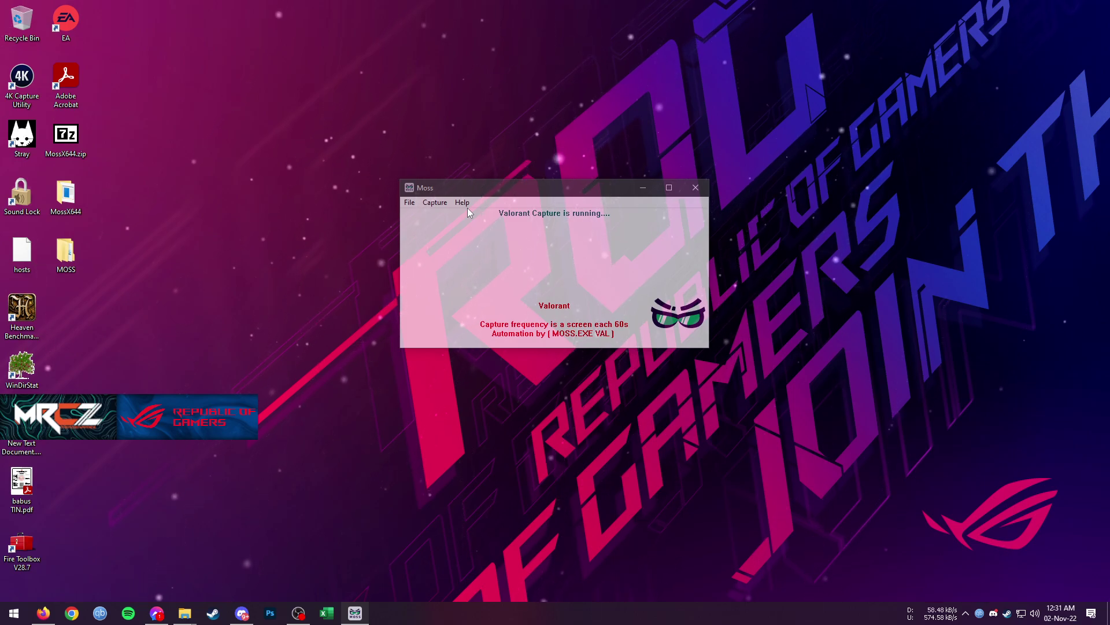
left_click(435, 203)
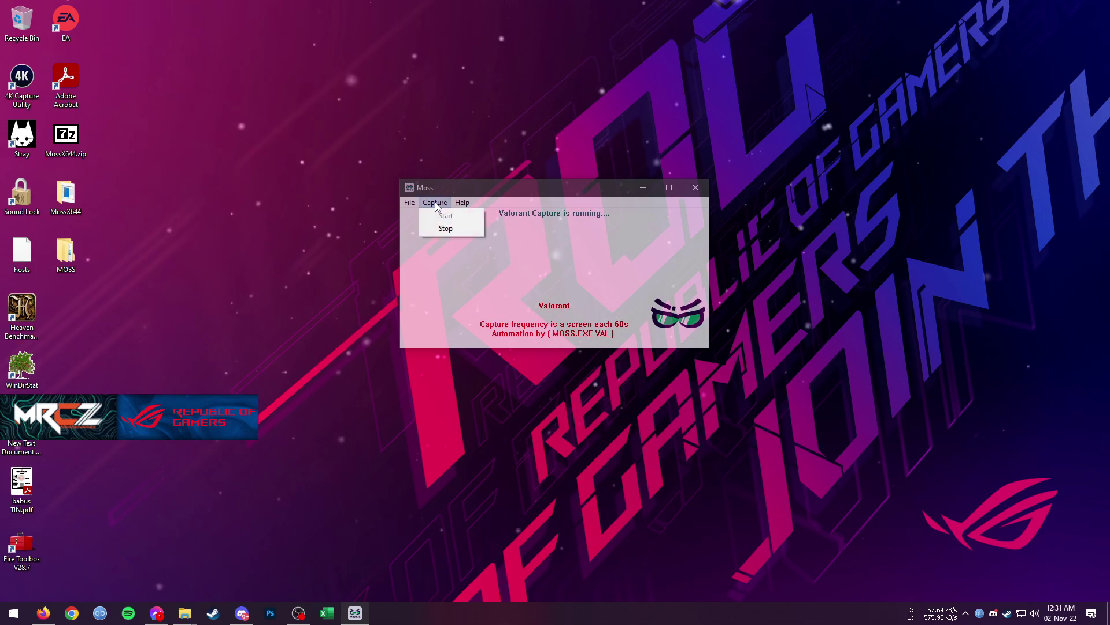
left_click(445, 229)
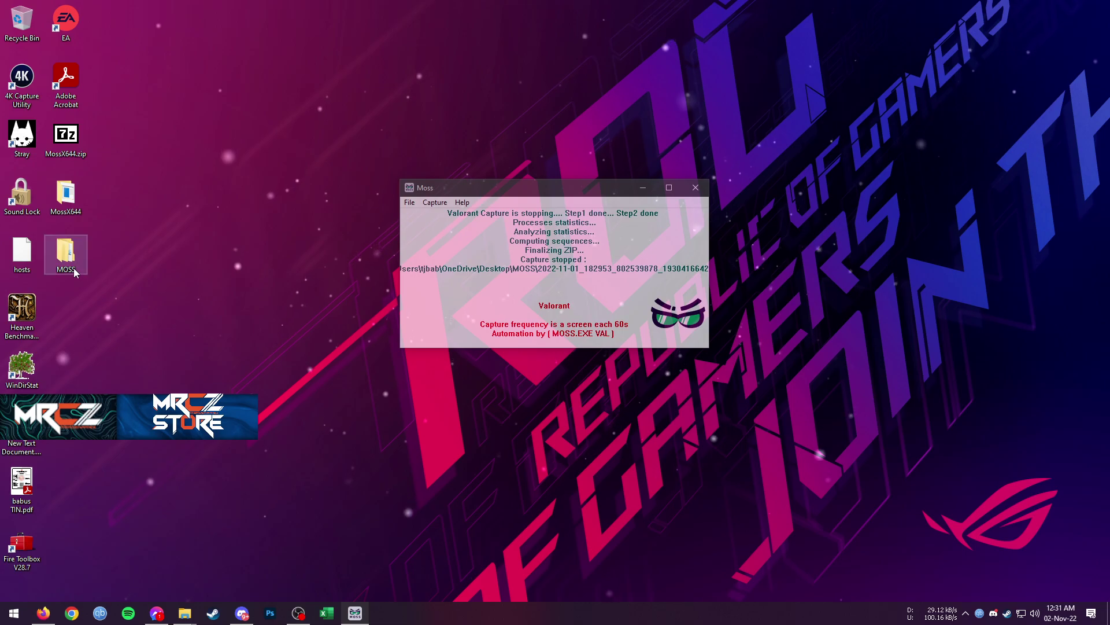
Open the 802 KB ZIP report in the MOSS folder, review its six files, and close 7-Zip
double_click(65, 254)
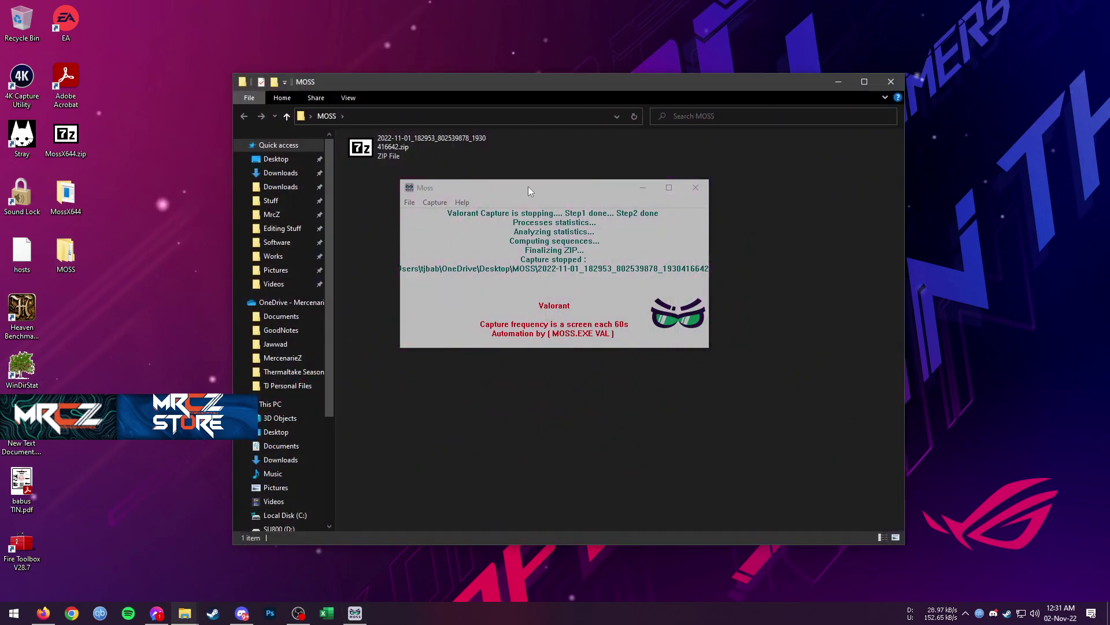
double_click(398, 153)
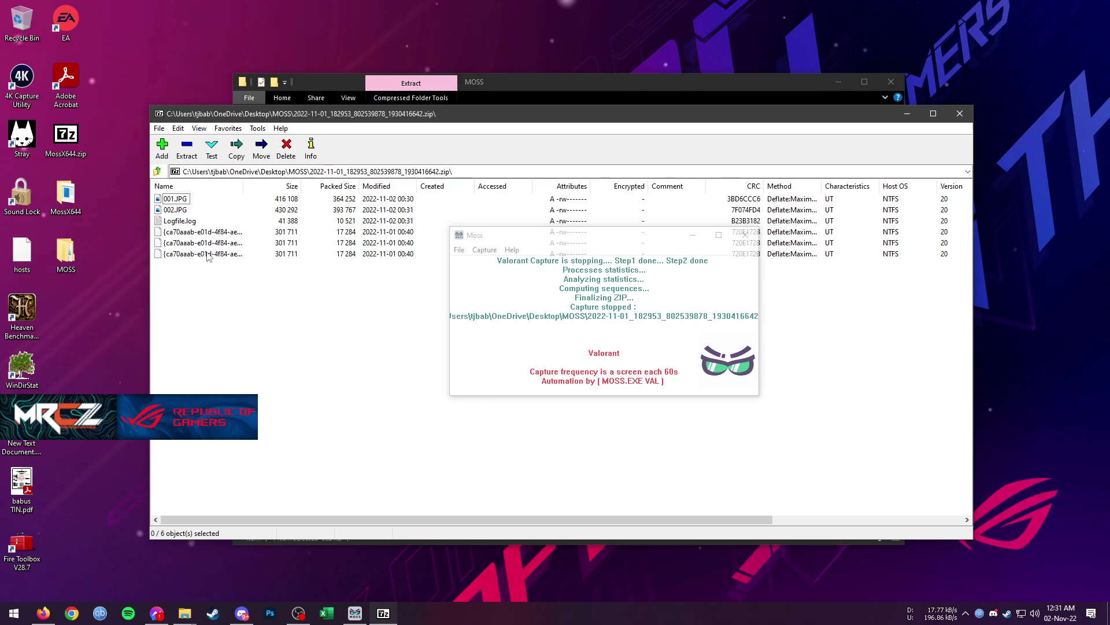
left_click(959, 114)
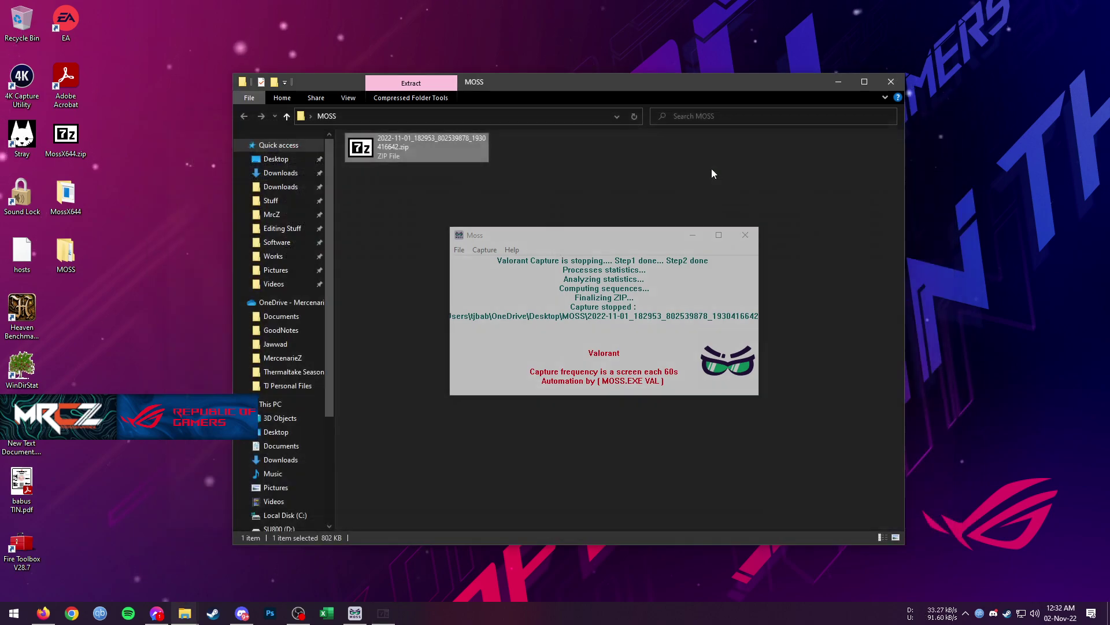